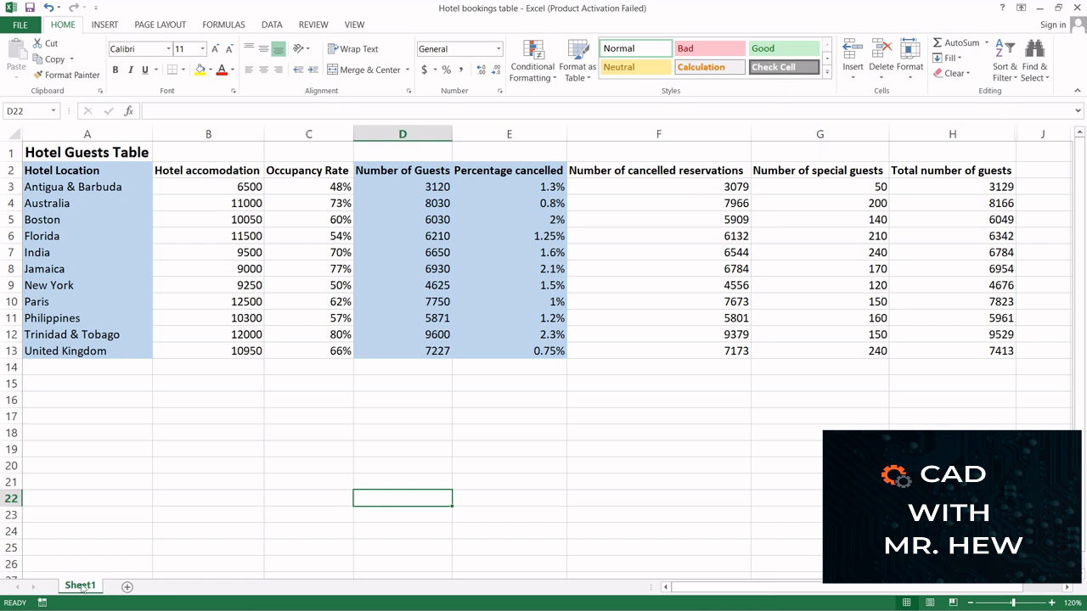
Rename the Sheet1 worksheet as "Hotel Guests Table"
right_click(84, 587)
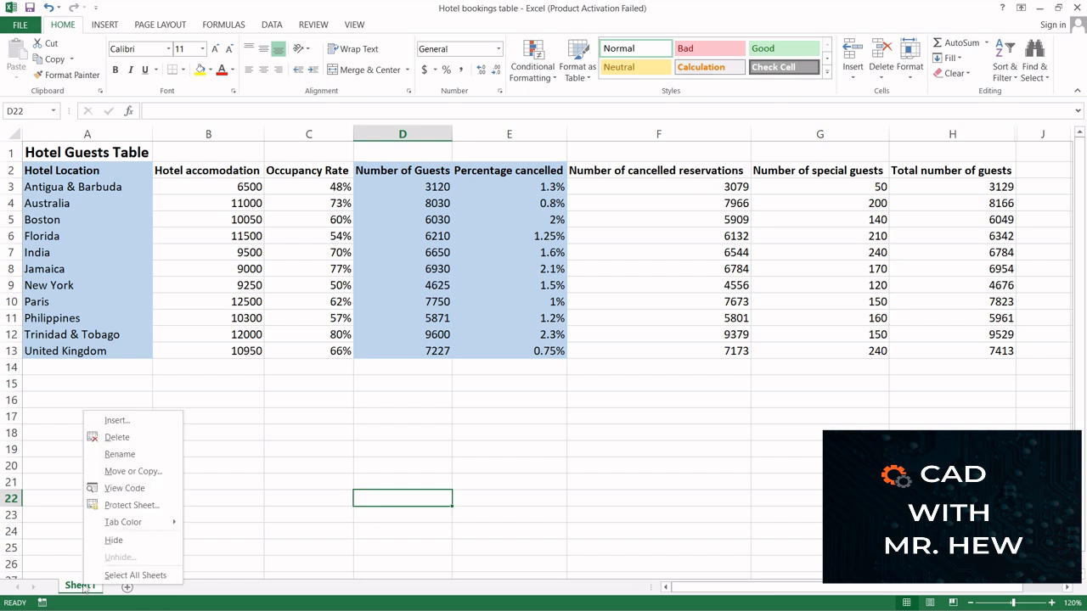
left_click(136, 454)
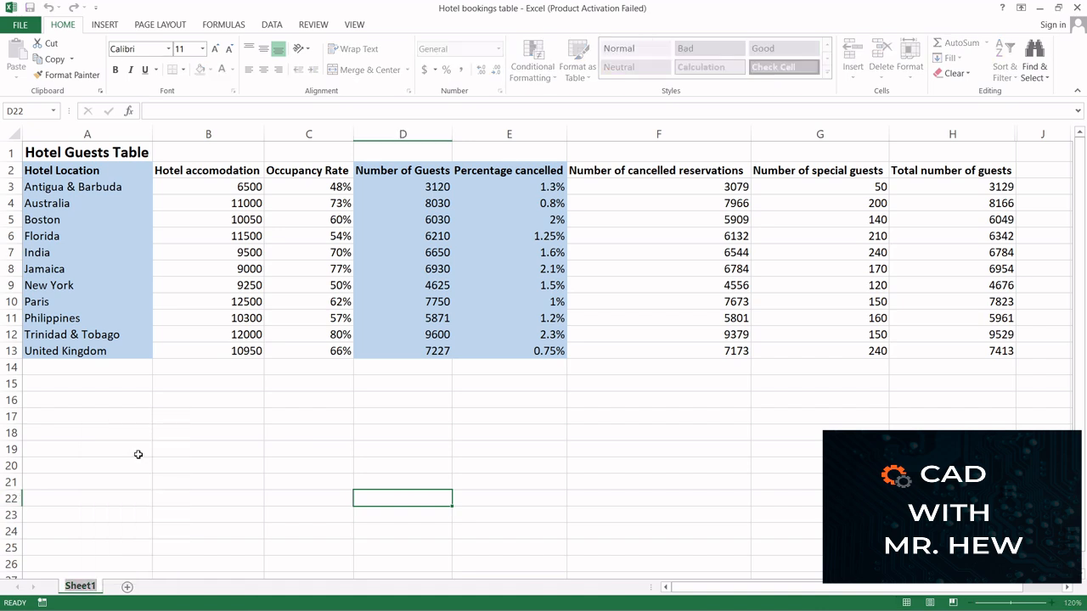
type("Hotel Guests")
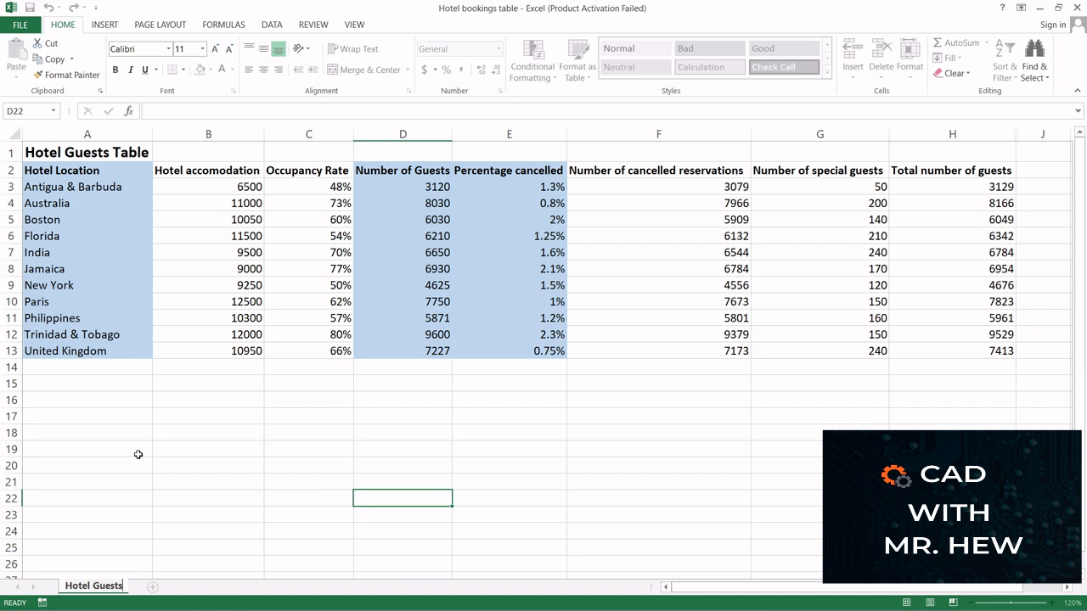
type(" Table")
key("Return")
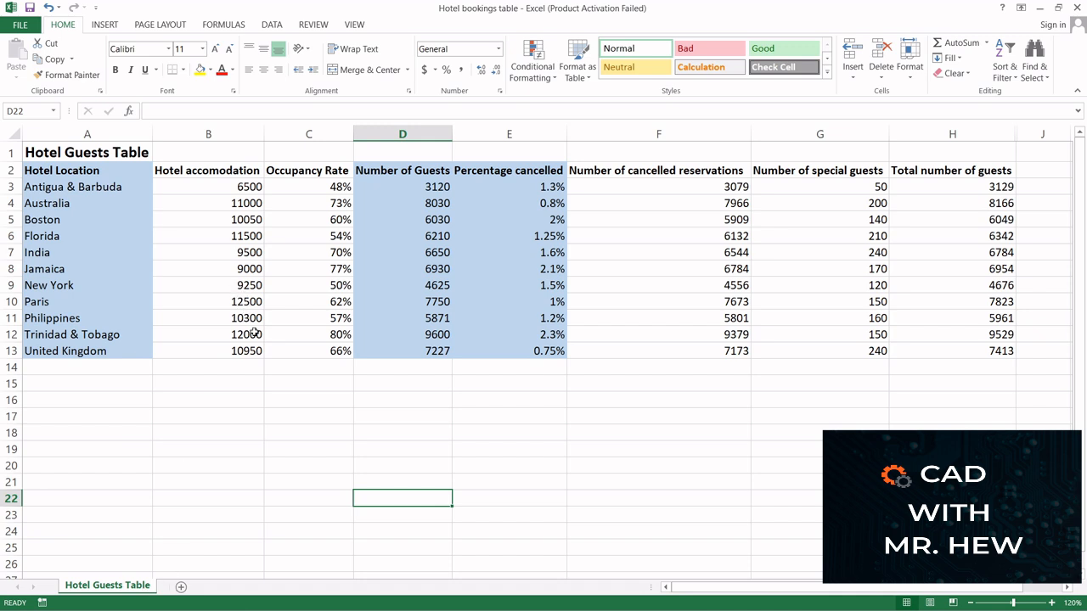
Add a new blank worksheet to the workbook and return to the Hotel Guests Table sheet
left_click(181, 587)
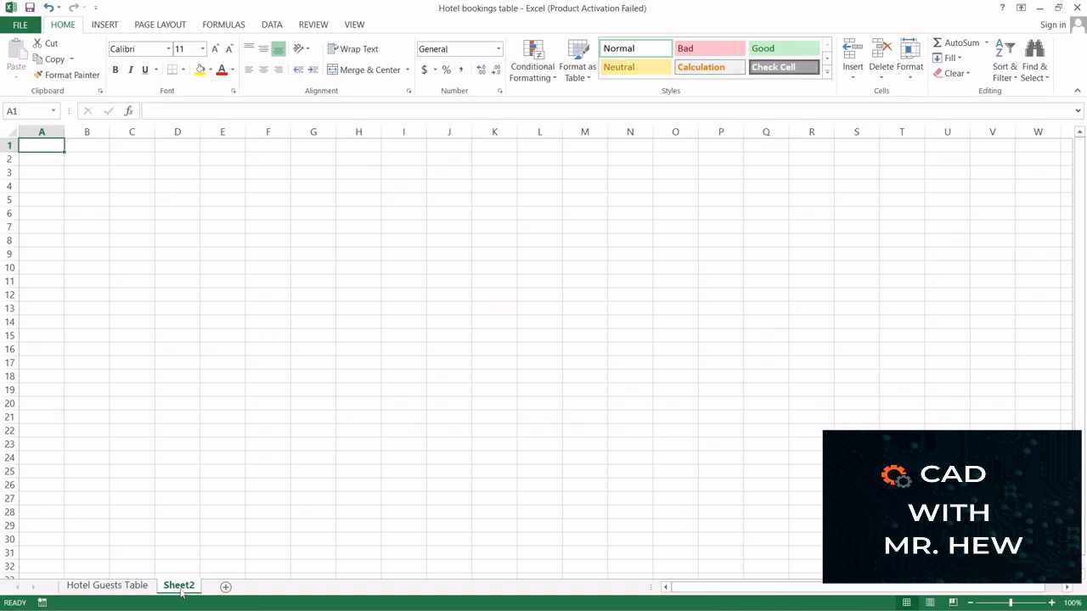
left_click(117, 586)
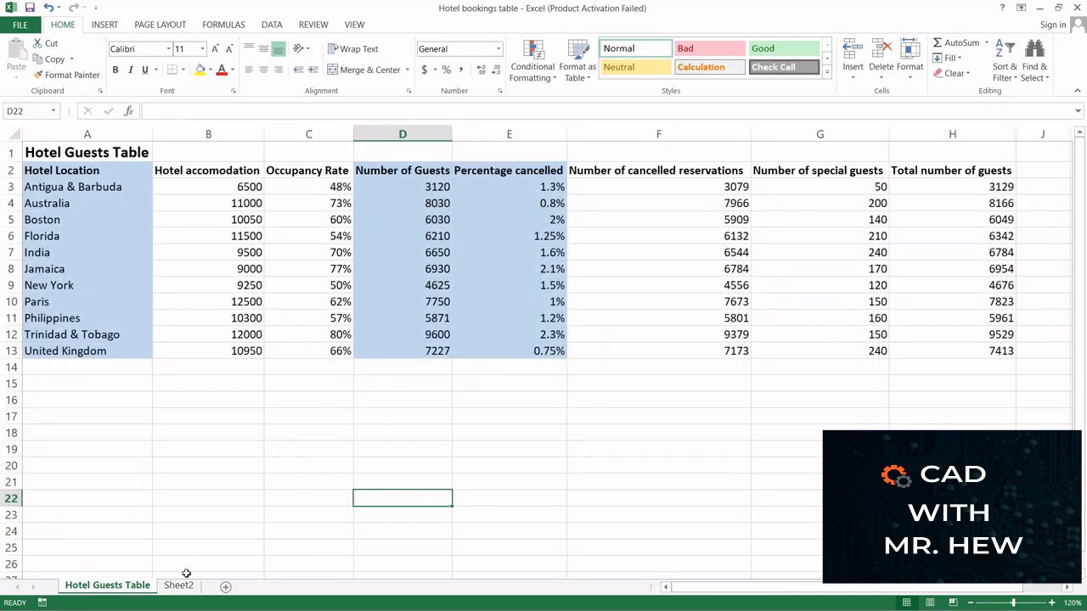
left_click(62, 153)
mouse_move(65, 152)
left_mouse_down()
mouse_move(85, 174)
mouse_move(973, 315)
mouse_move(985, 354)
left_mouse_up()
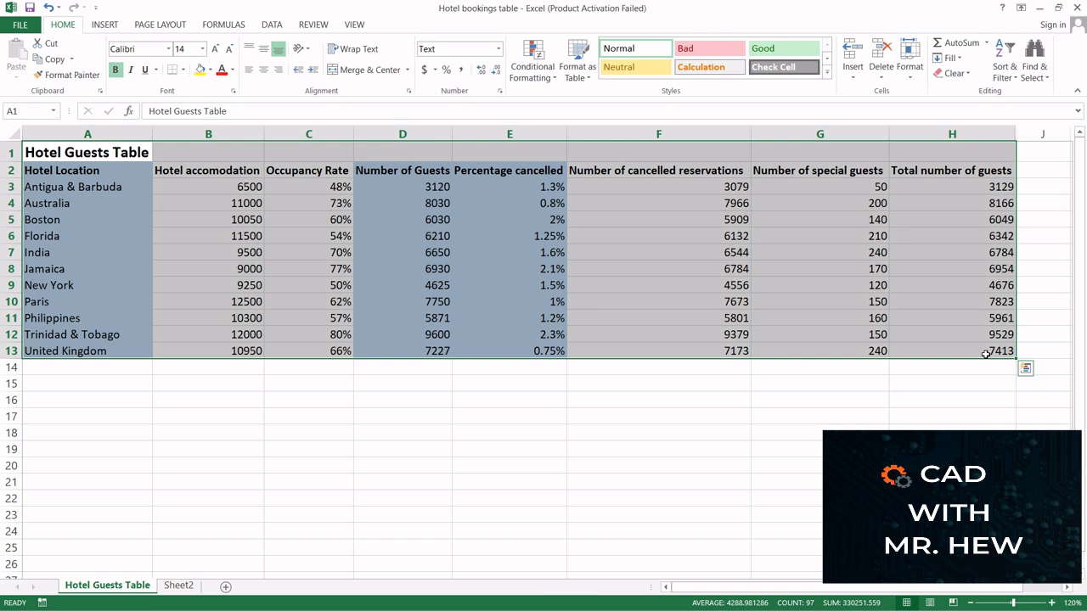
left_click(983, 354)
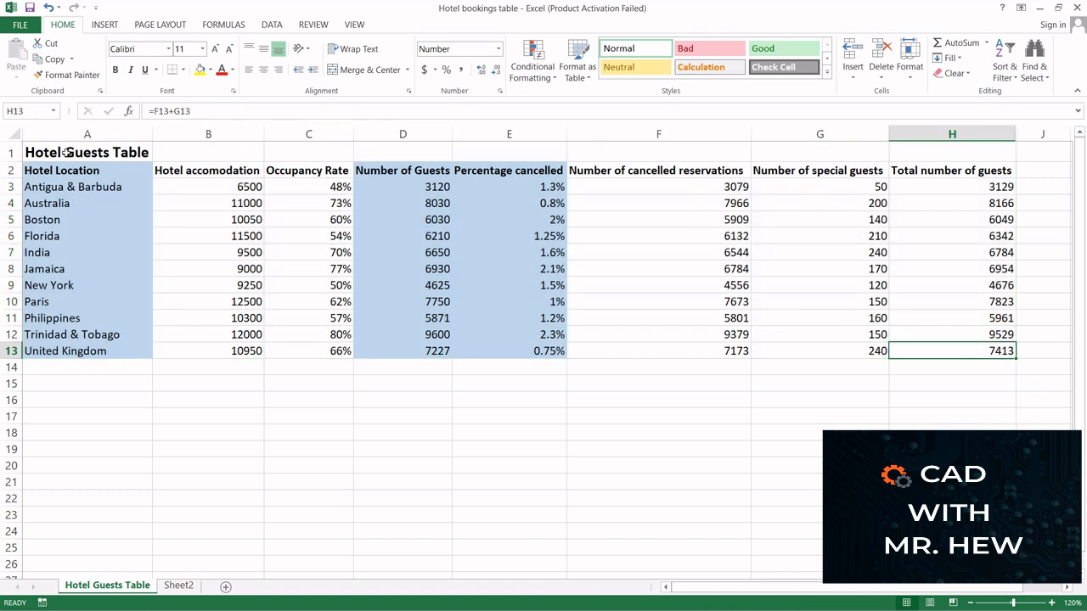
left_click_drag(65, 155, 968, 353)
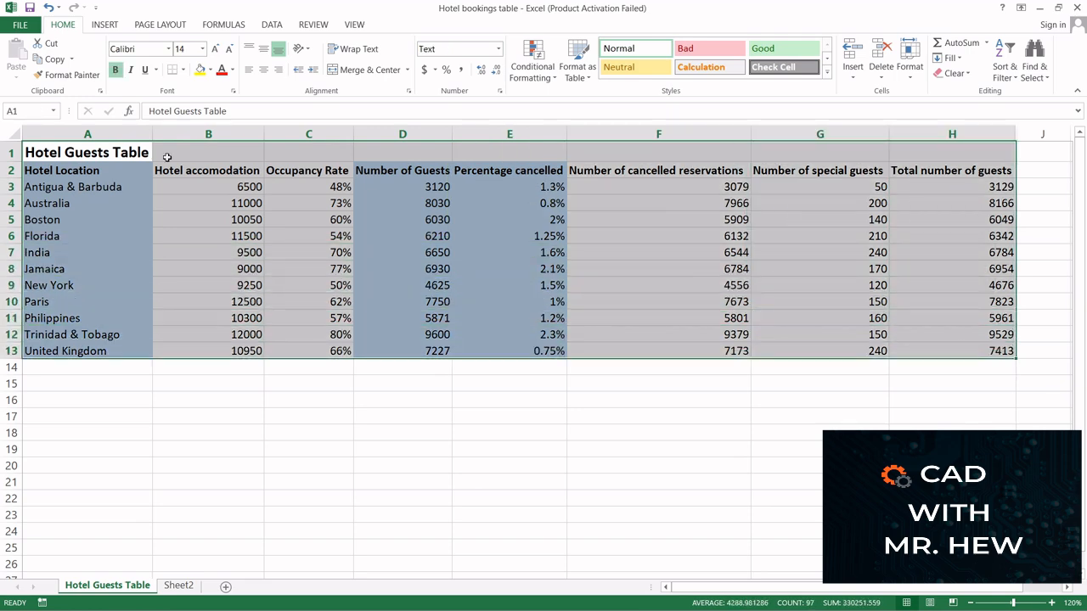
left_click(136, 379)
left_click(75, 153)
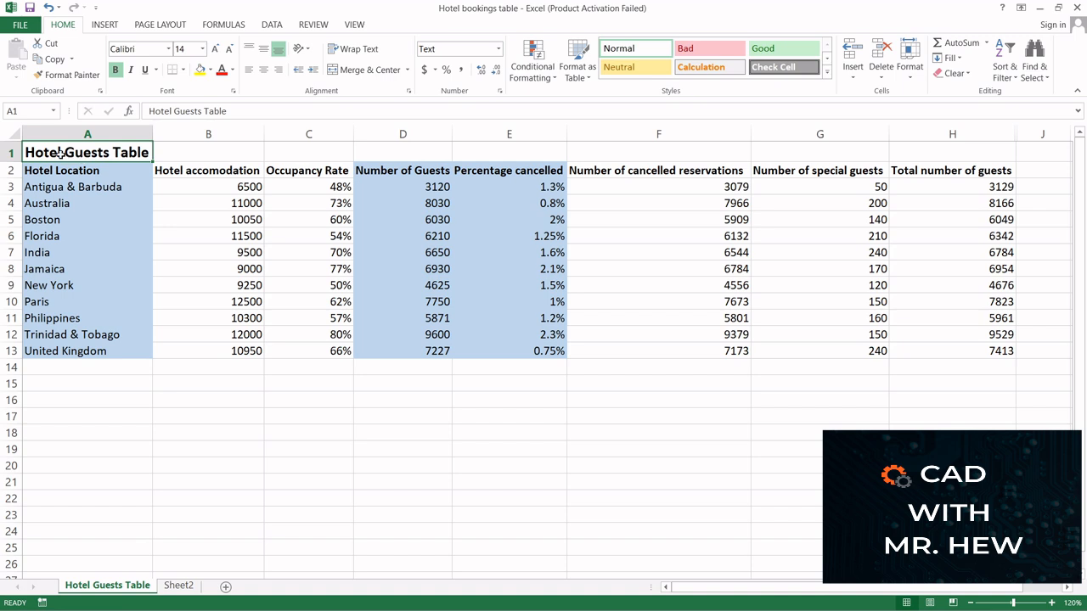
left_click_drag(57, 152, 950, 352)
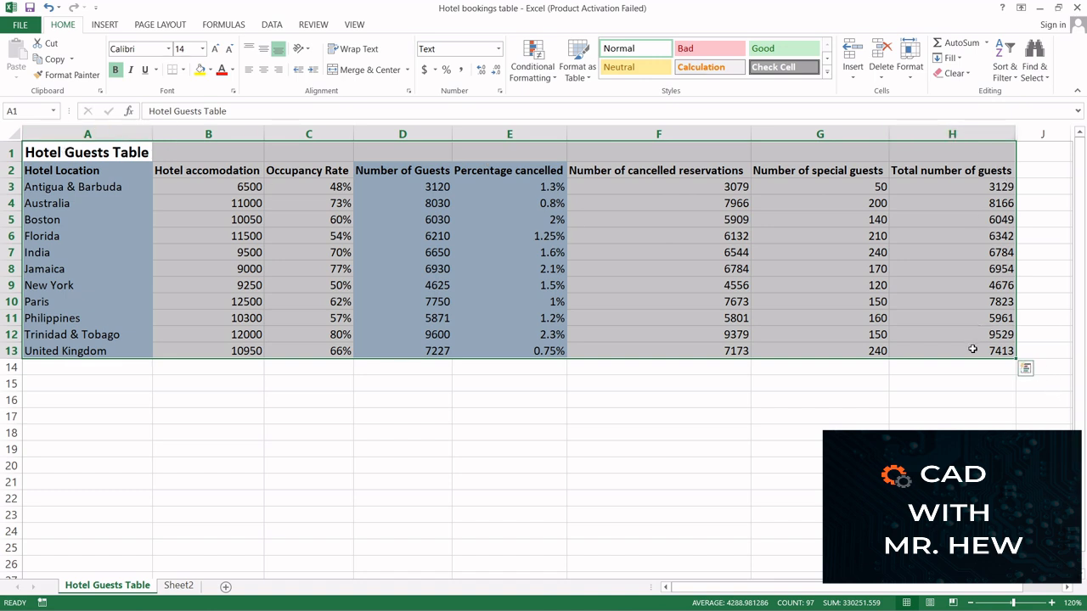
right_click(299, 239)
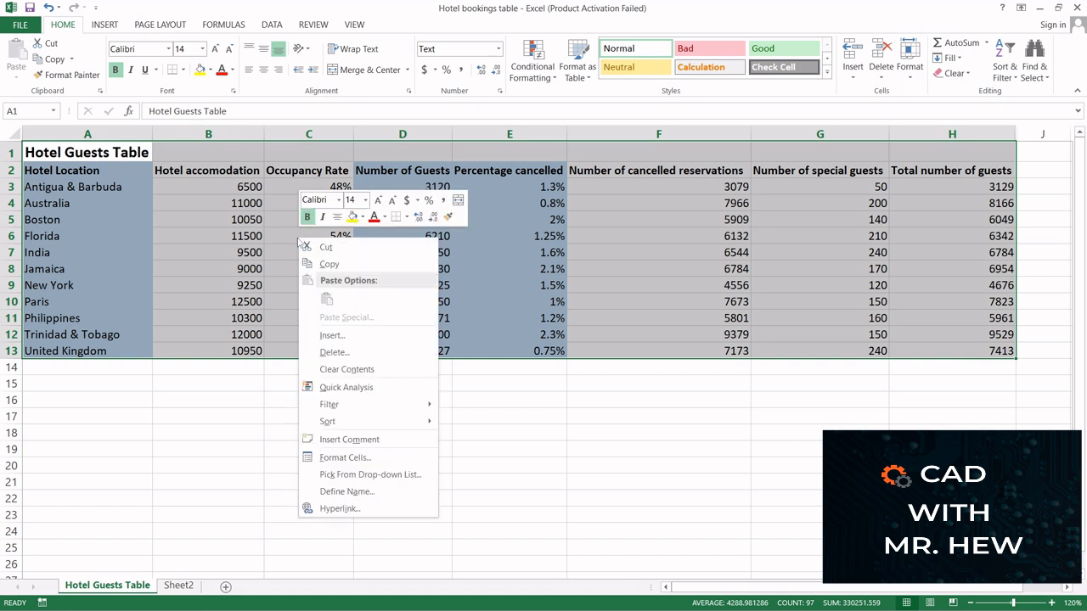
left_click(326, 264)
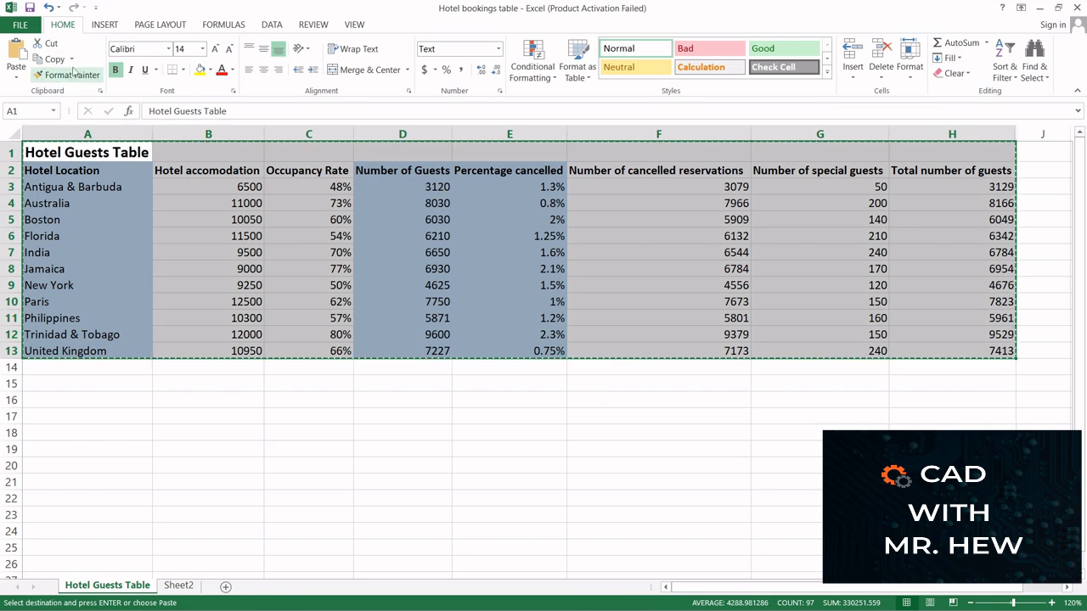
key("Escape")
left_click(204, 403)
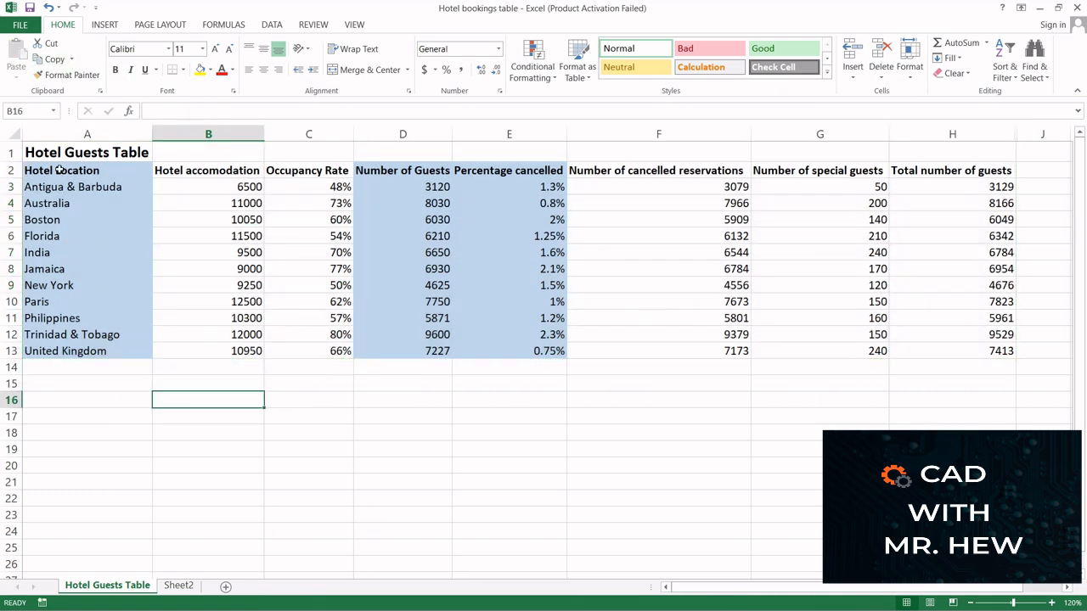
Copy the whole table in A1:H13 and paste it at cell A1 of Sheet2
left_click_drag(55, 149, 985, 351)
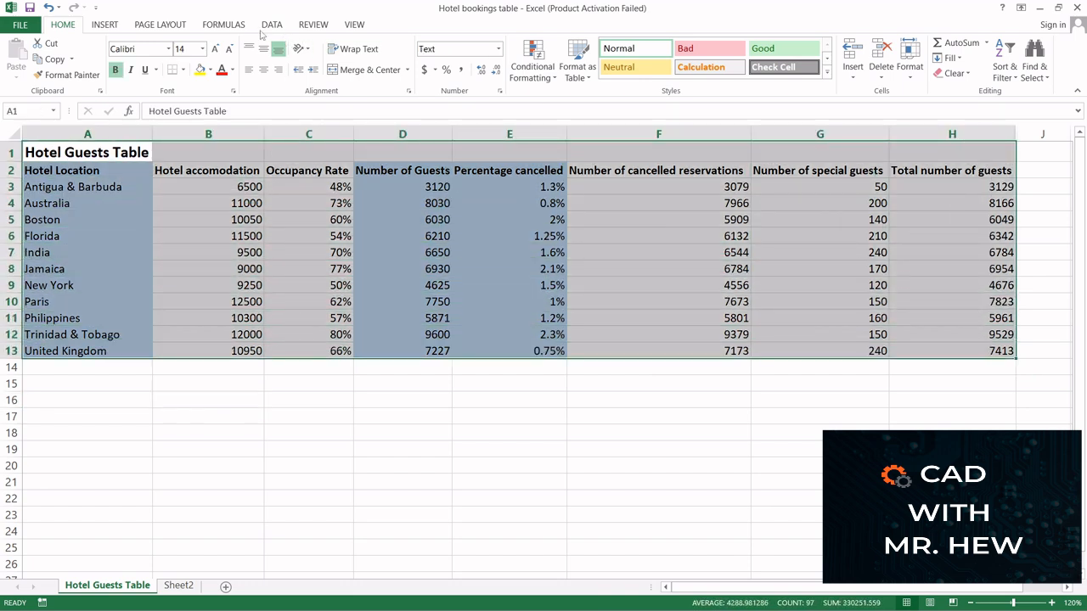
left_click(50, 60)
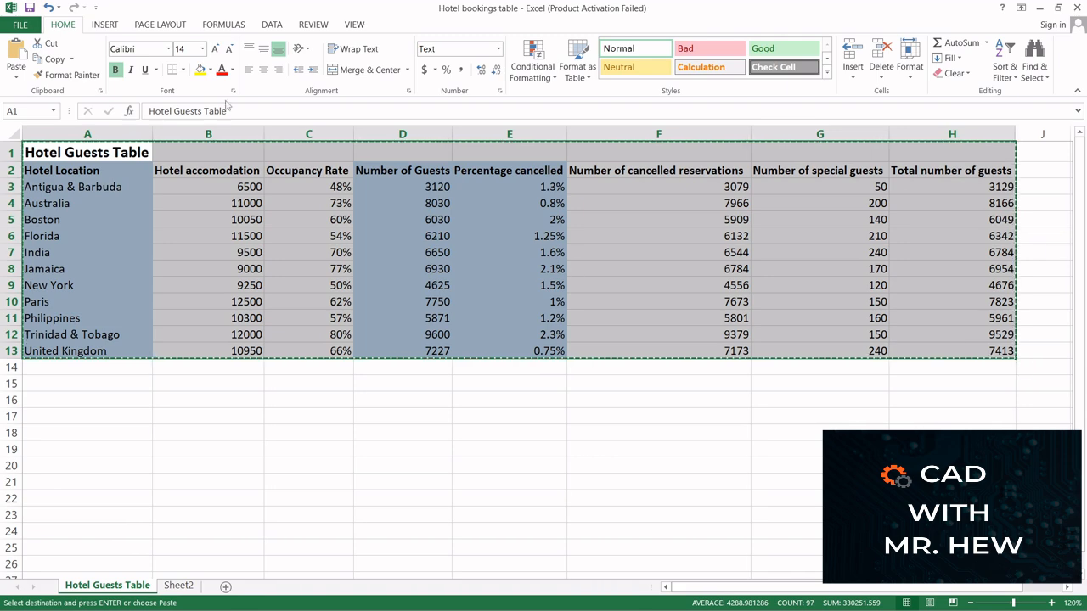
mouse_move(184, 605)
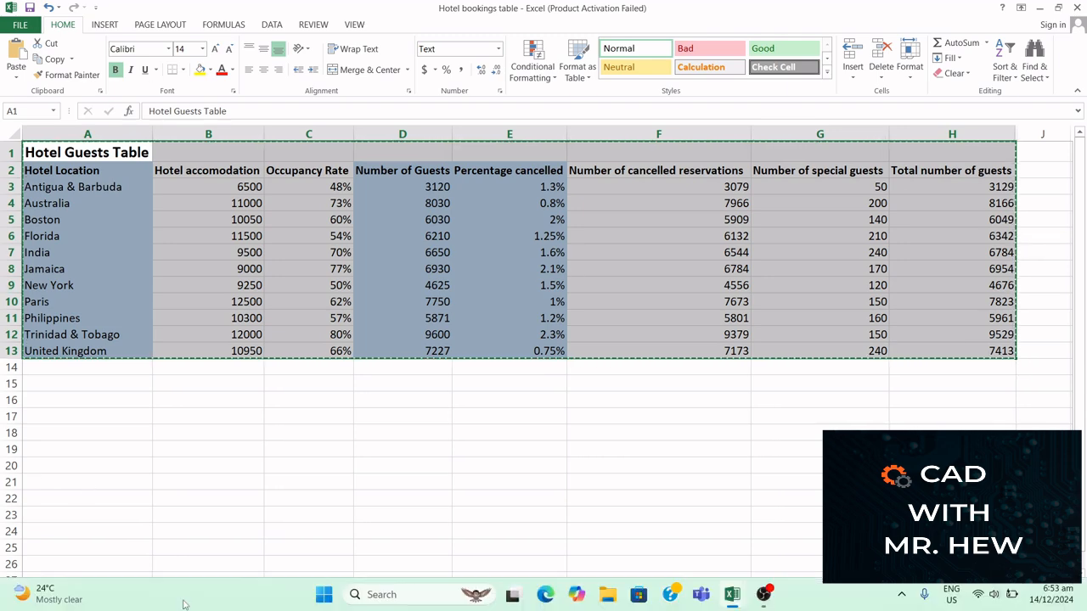
left_click(175, 588)
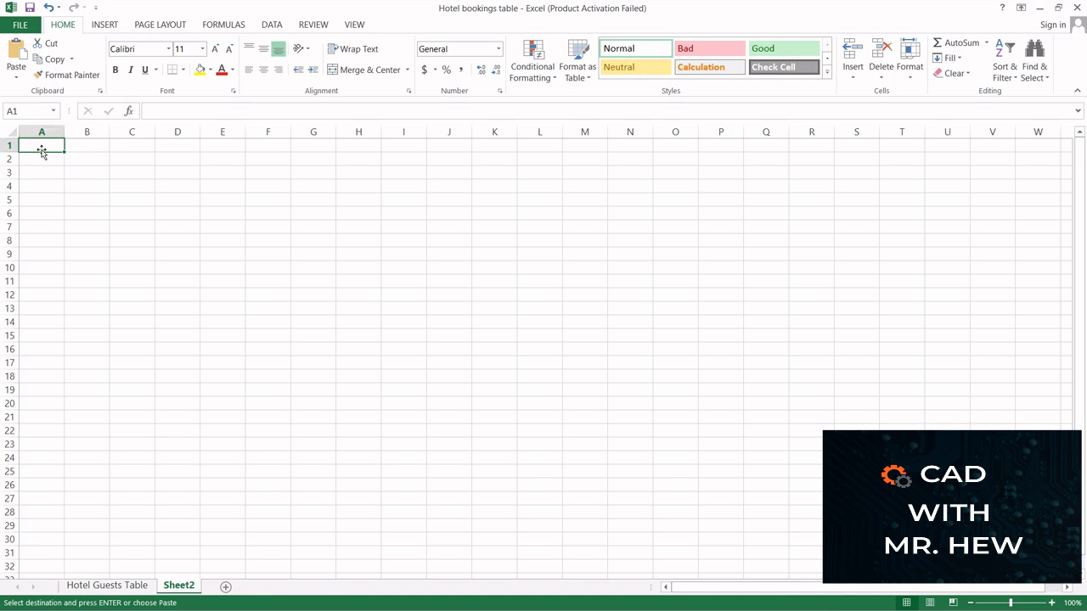
left_click(15, 53)
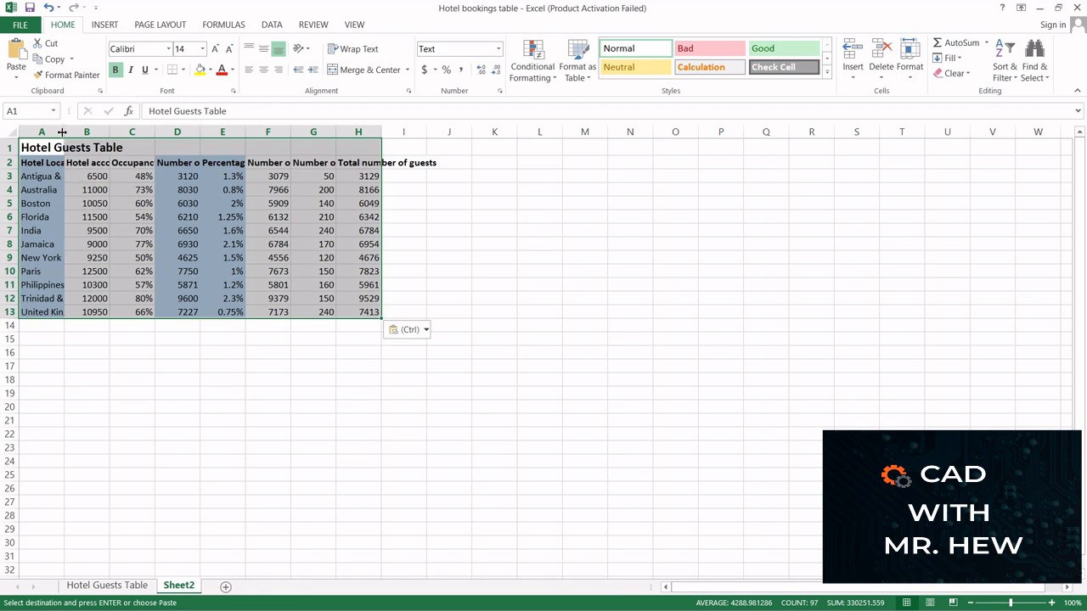
Autofit columns A and B of the pasted table and widen columns C through F to show more of their headings
left_click(1052, 602)
left_click(1052, 602)
left_click(1053, 602)
left_click(1052, 602)
left_click(1052, 602)
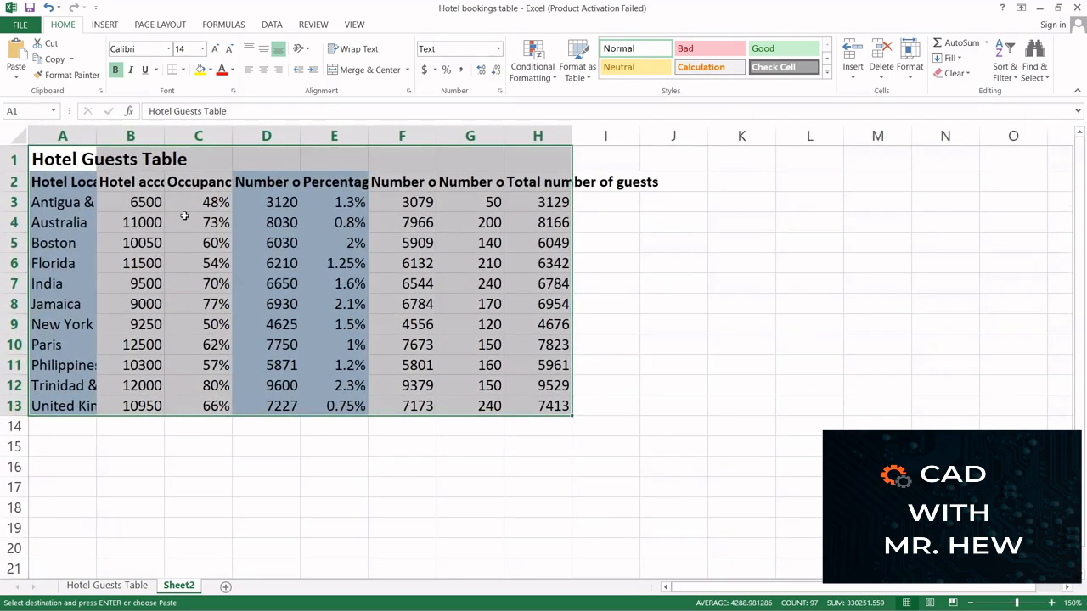
double_click(95, 136)
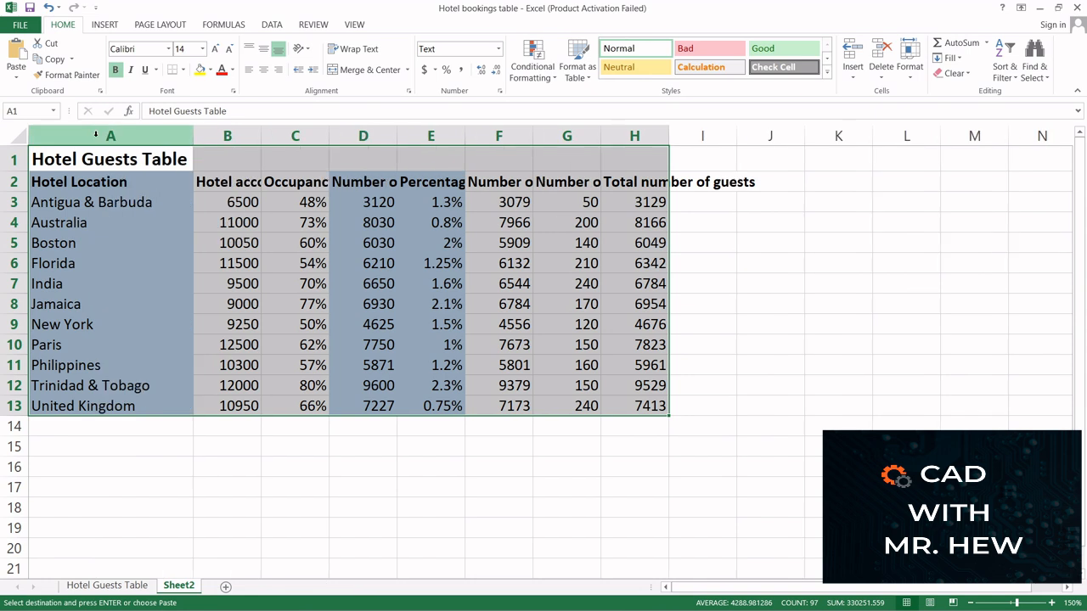
double_click(262, 135)
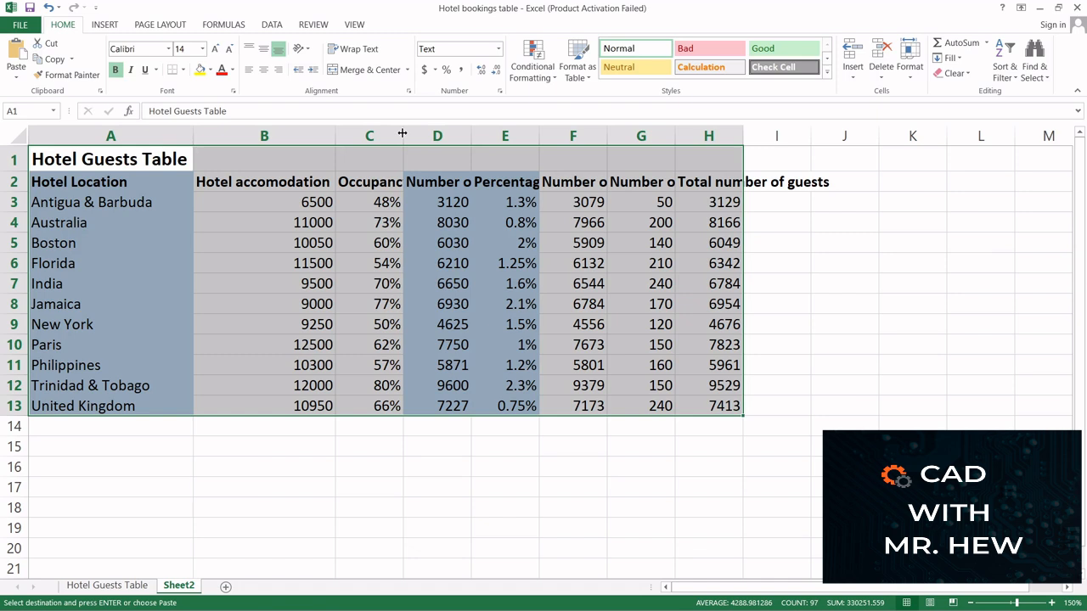
left_click_drag(402, 134, 443, 135)
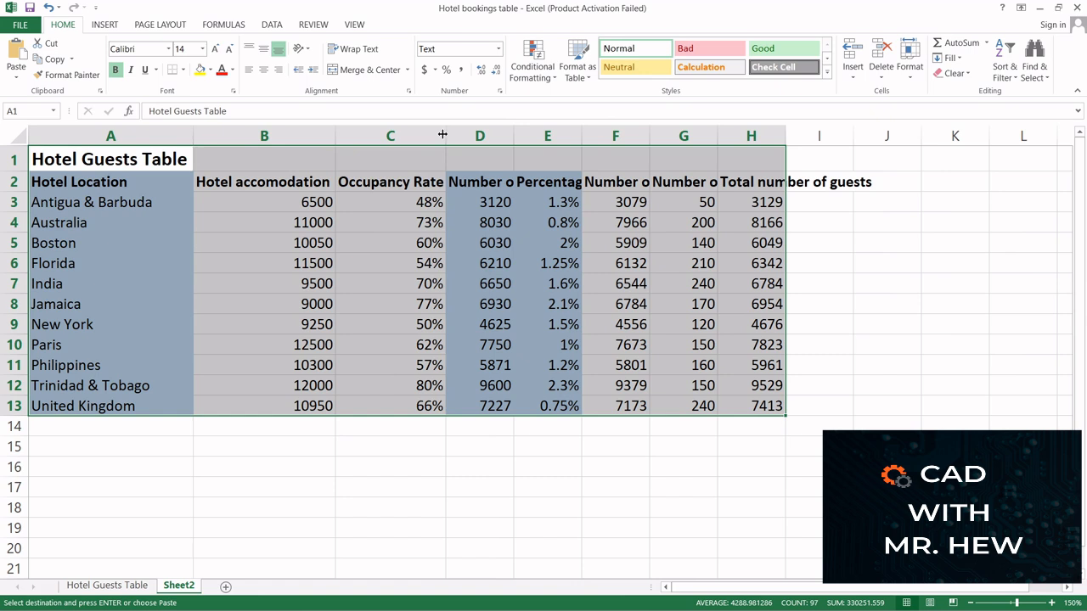
left_click_drag(514, 134, 585, 135)
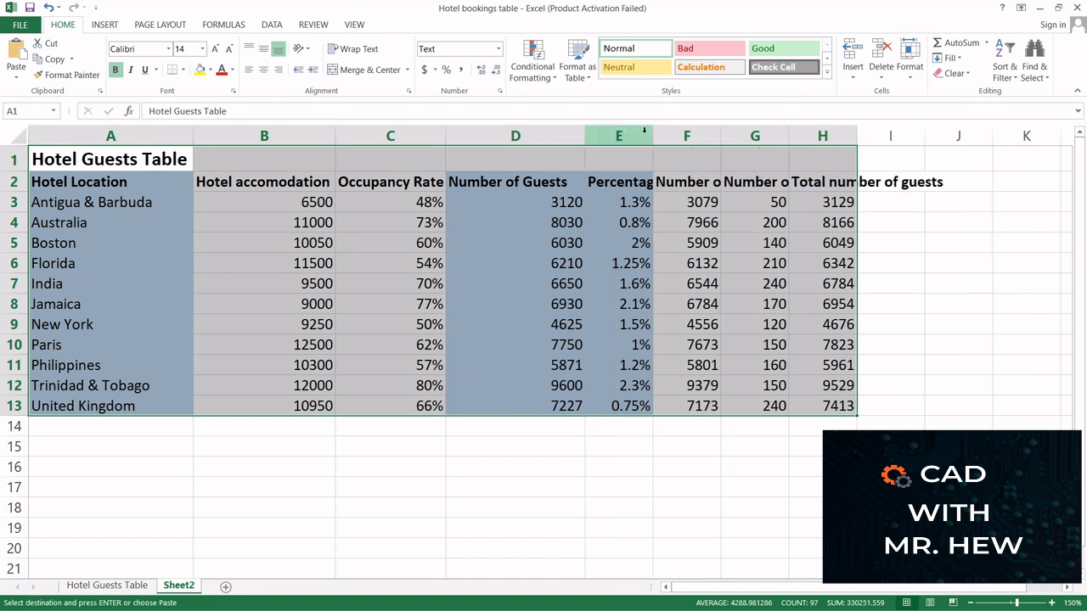
left_click_drag(656, 134, 710, 136)
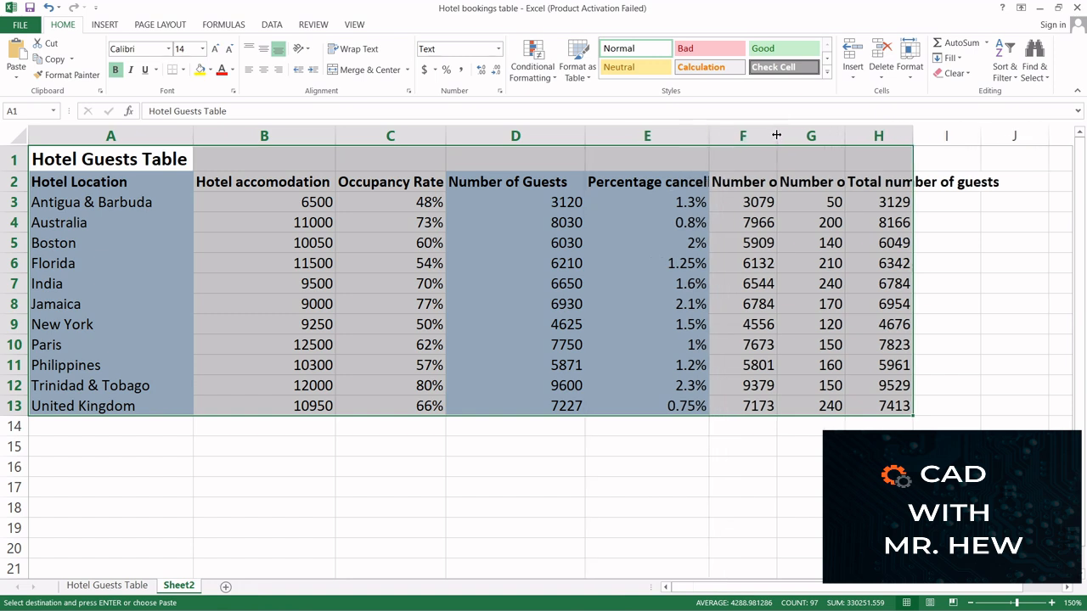
left_click_drag(776, 136, 805, 136)
left_click_drag(805, 136, 865, 135)
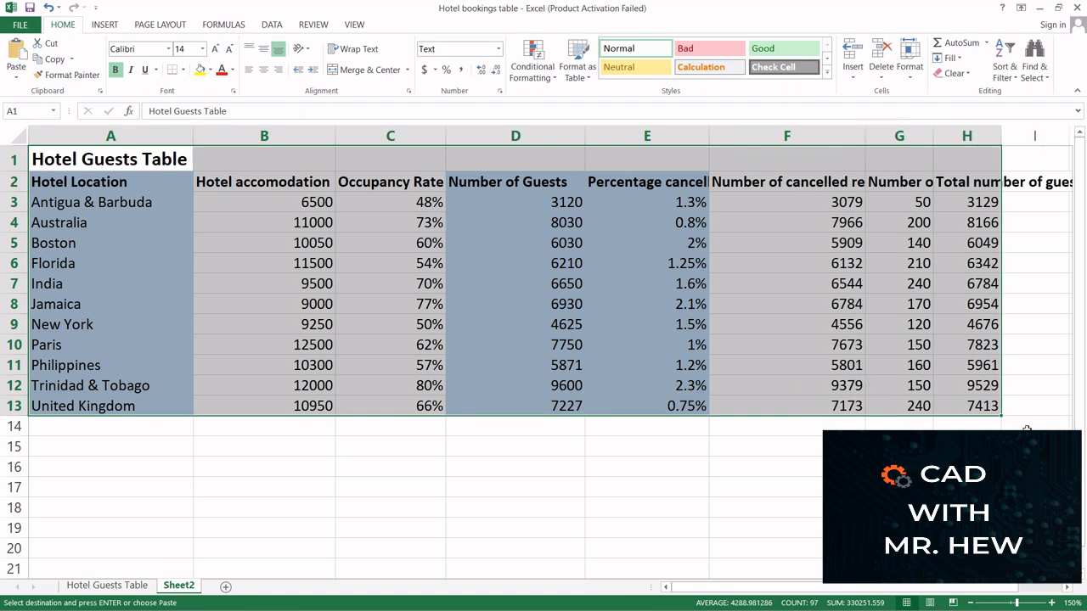
Autofit columns G and H to their full headings, Number of special guests and Total number of guests
left_click(972, 605)
left_click(971, 605)
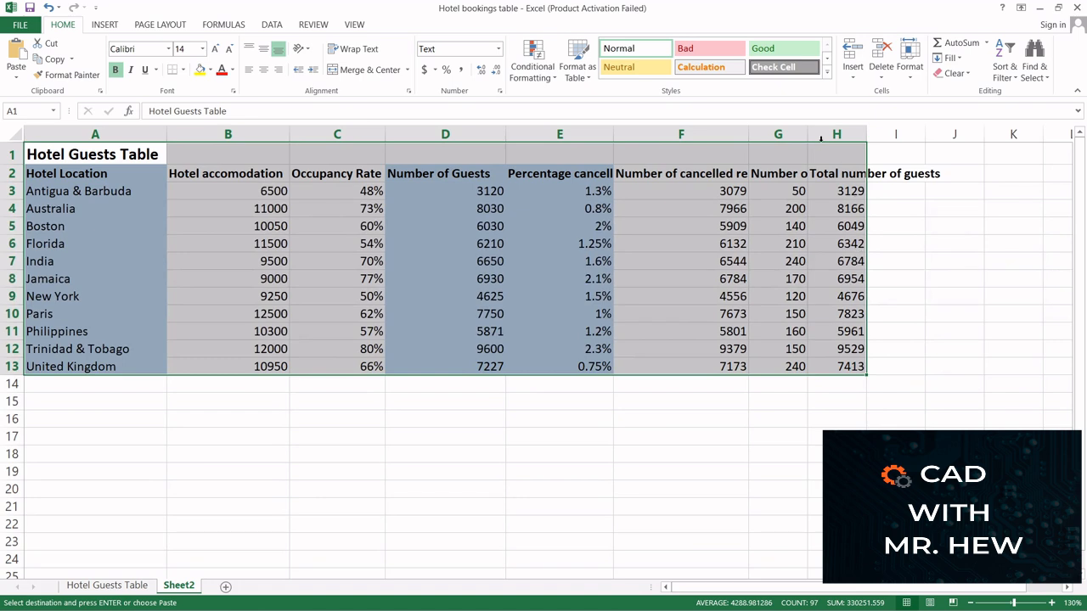
double_click(808, 132)
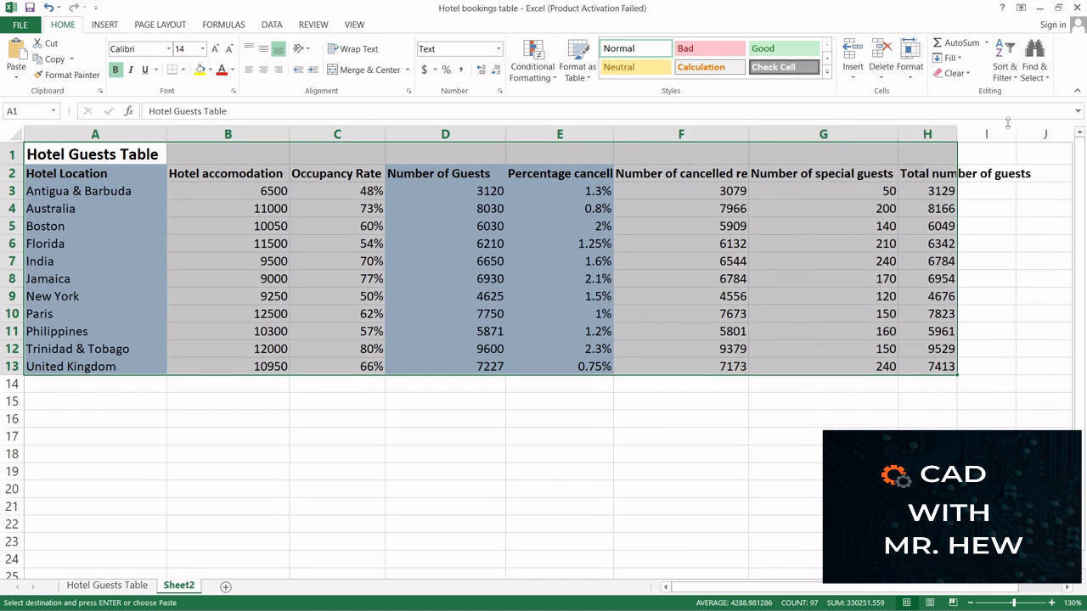
double_click(957, 129)
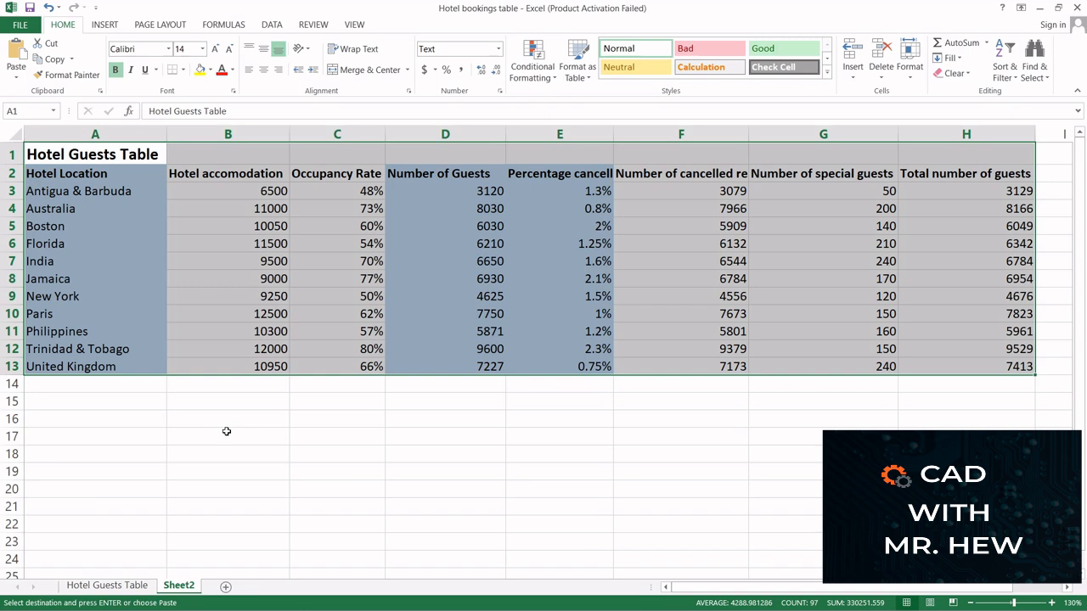
Rename the Sheet2 worksheet as "Copied Table"
right_click(178, 588)
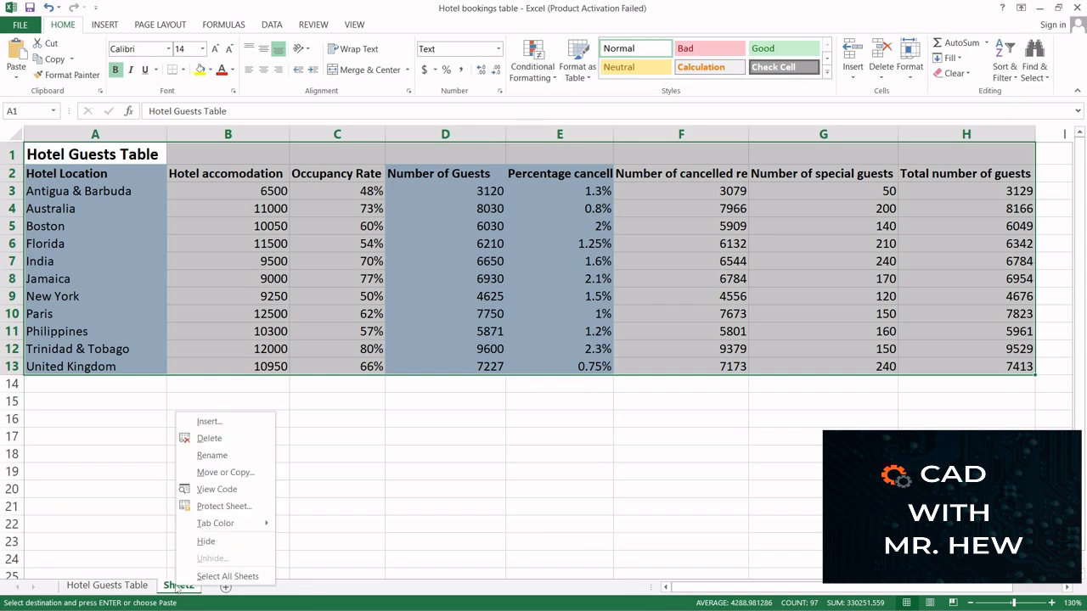
left_click(212, 456)
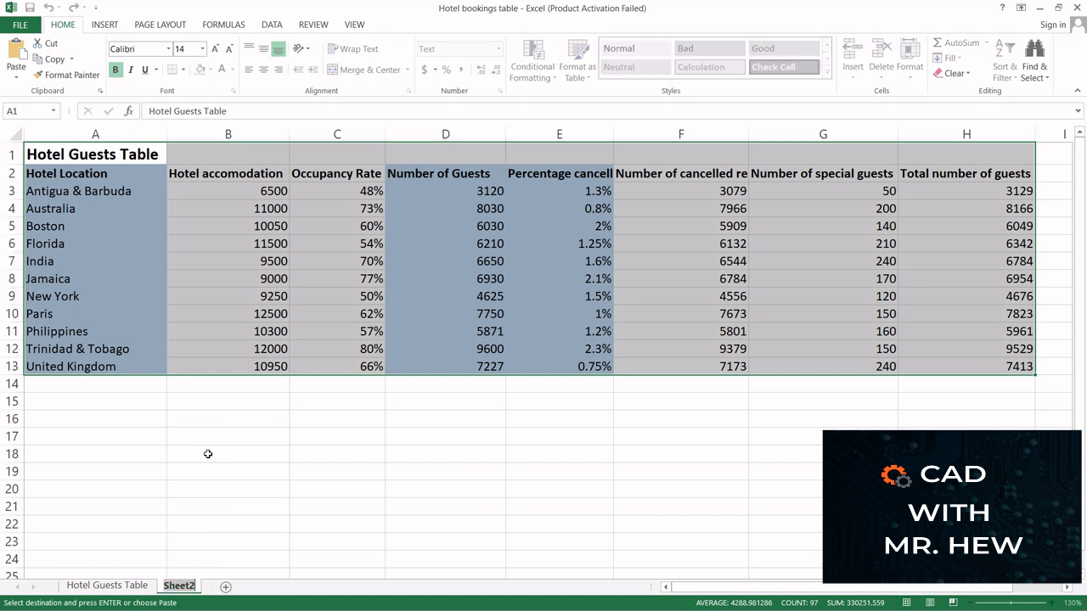
type("C")
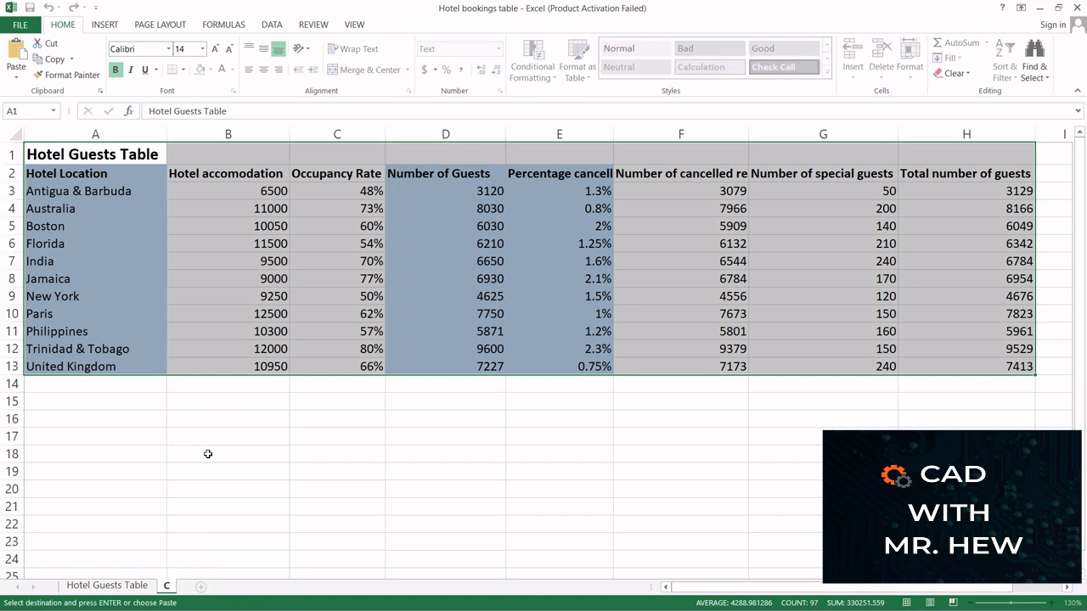
type("opied Table")
left_click(345, 530)
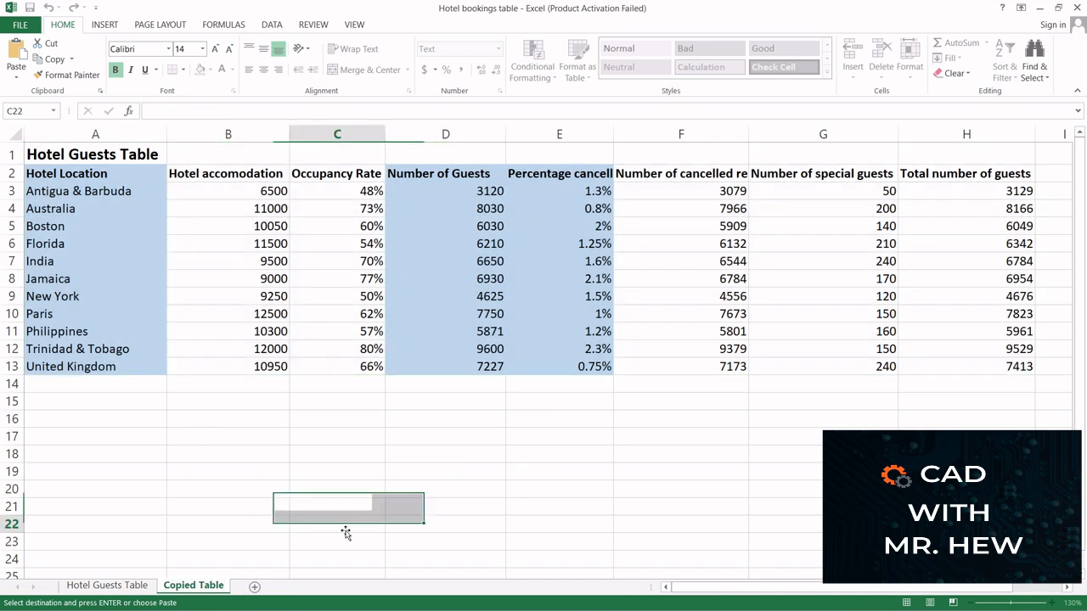